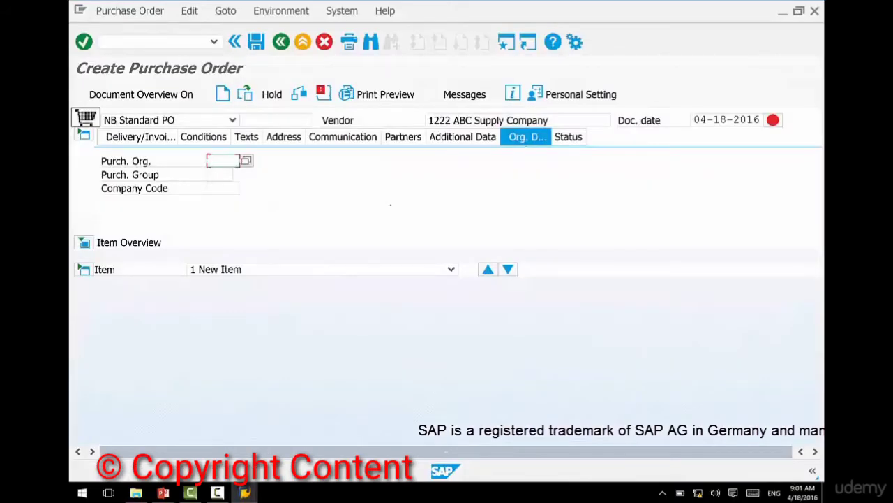
Set the order's organizational data to purchasing organization 3000, purchasing group 005 and company code 3000, and confirm the entries
text(3)
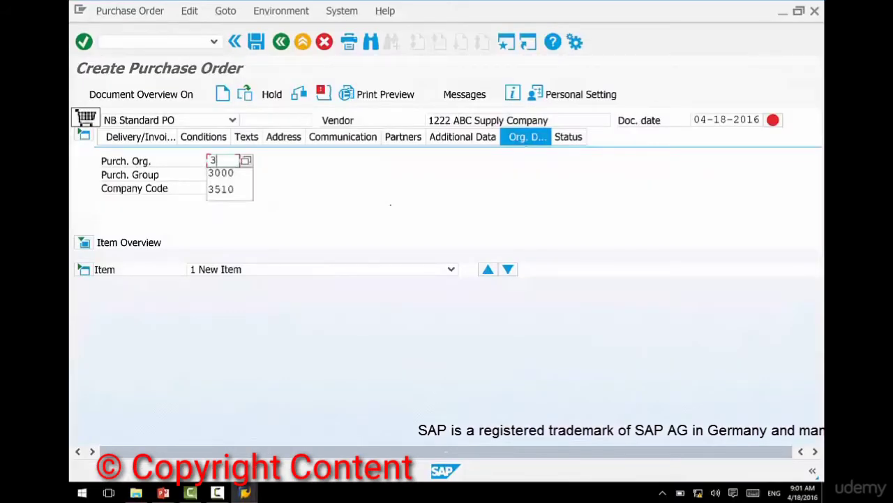
text(000)
key(Tab)
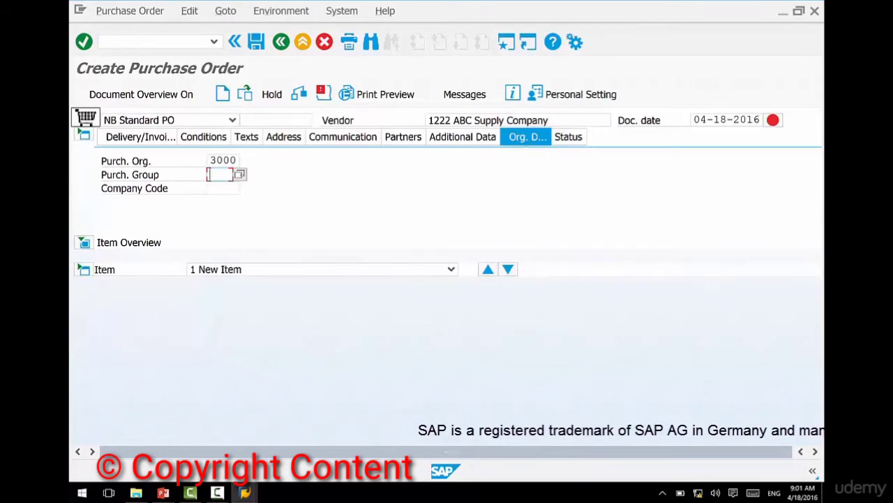
key(F4)
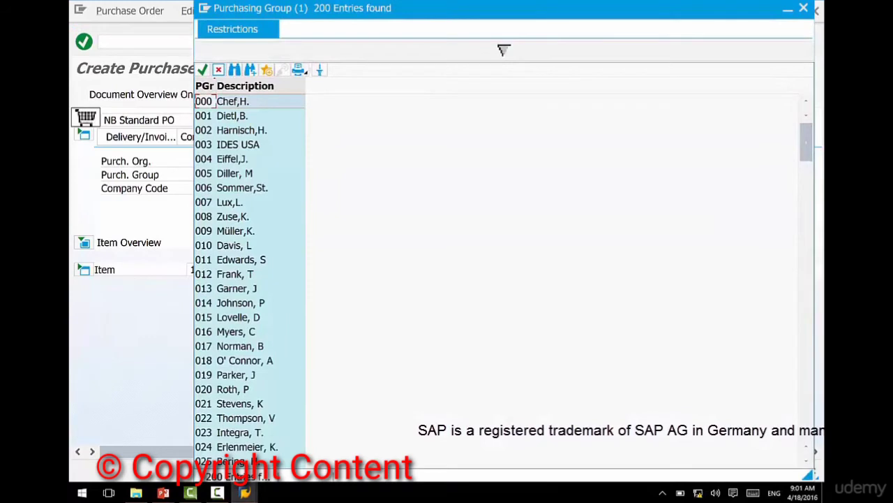
double_click(235, 173)
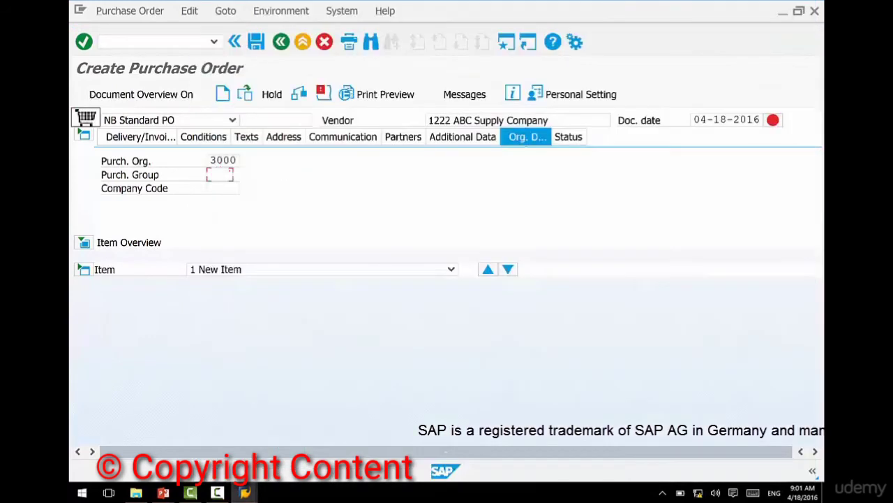
click(222, 188)
text(3000)
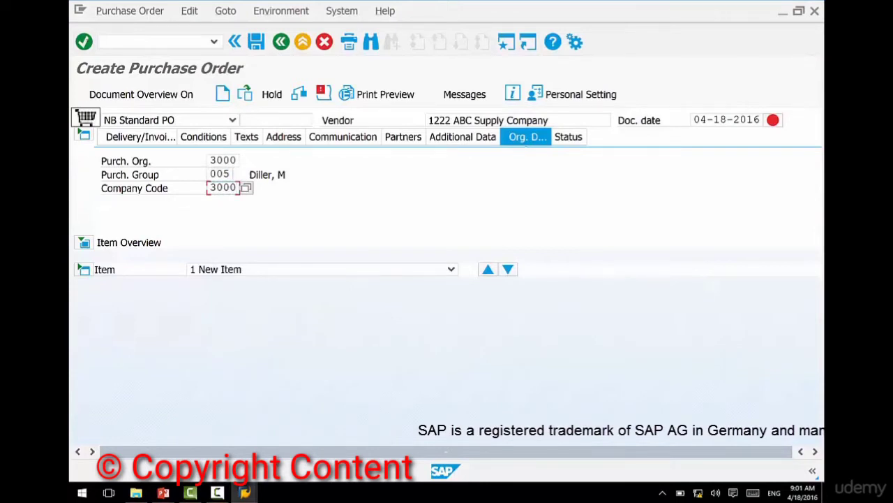
key(Return)
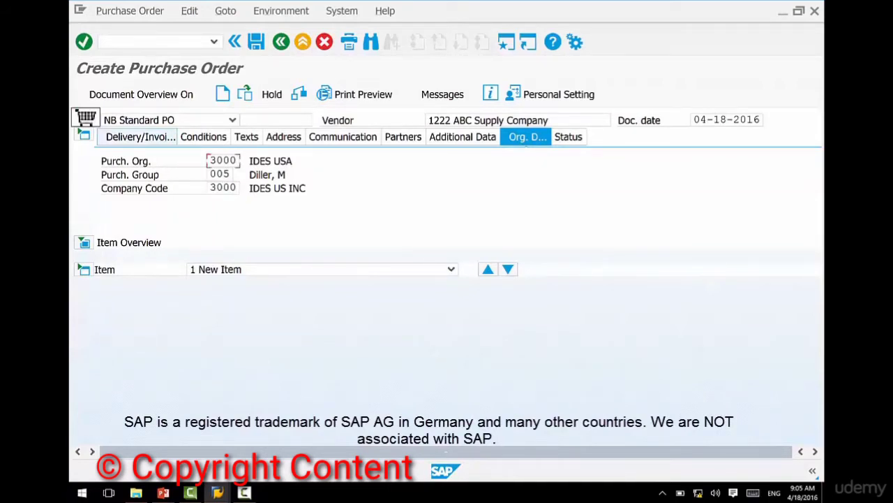
Review the header's payment terms, incoterms and currency, and look through its conditions, texts and vendor address
click(141, 137)
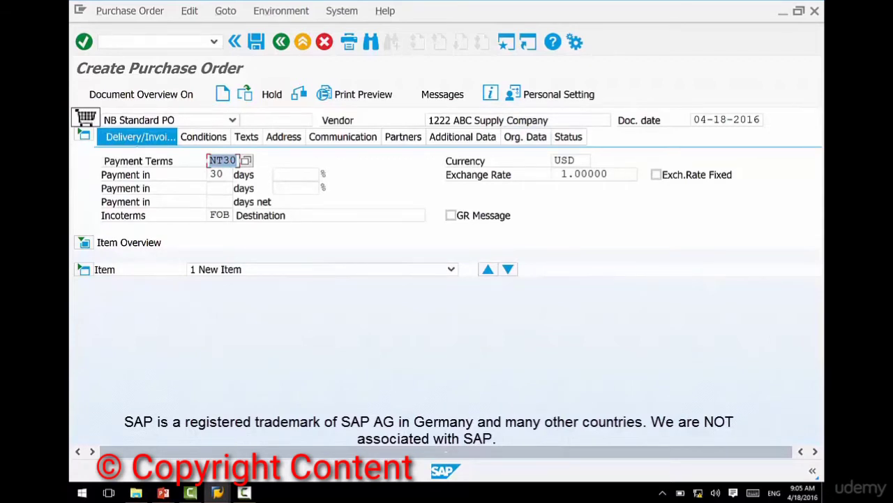
click(219, 215)
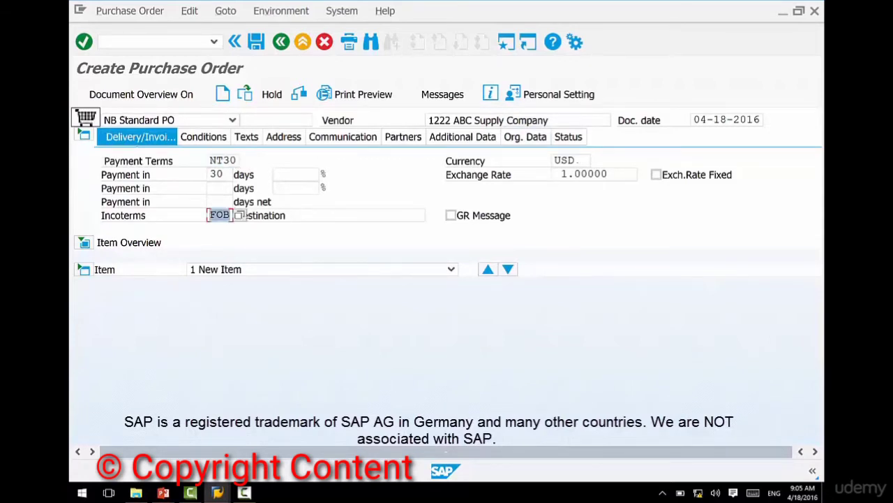
click(564, 160)
click(203, 137)
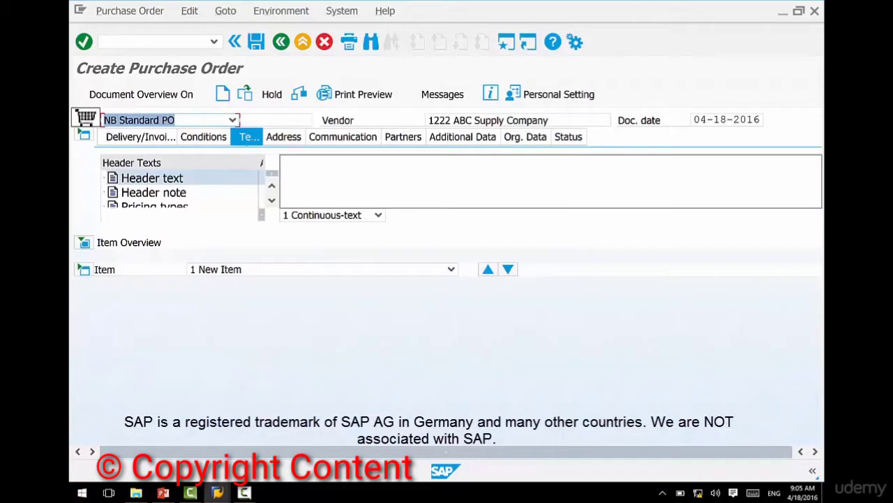
click(284, 137)
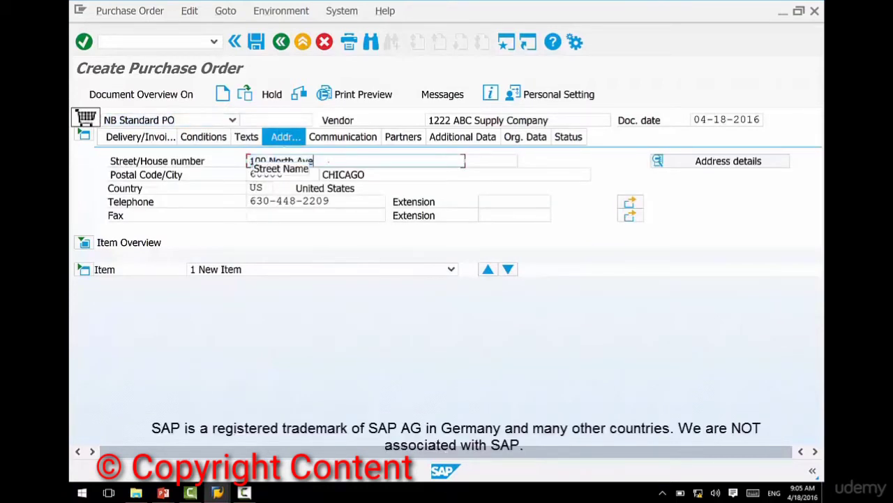
key(Tab)
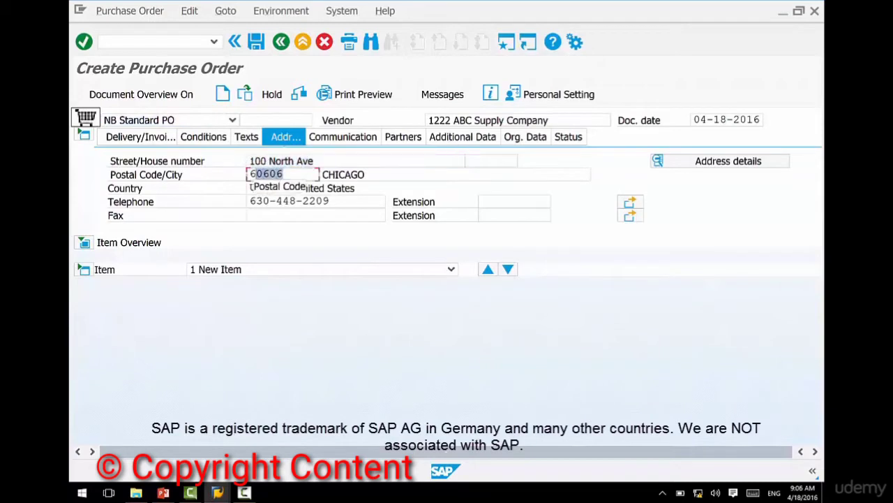
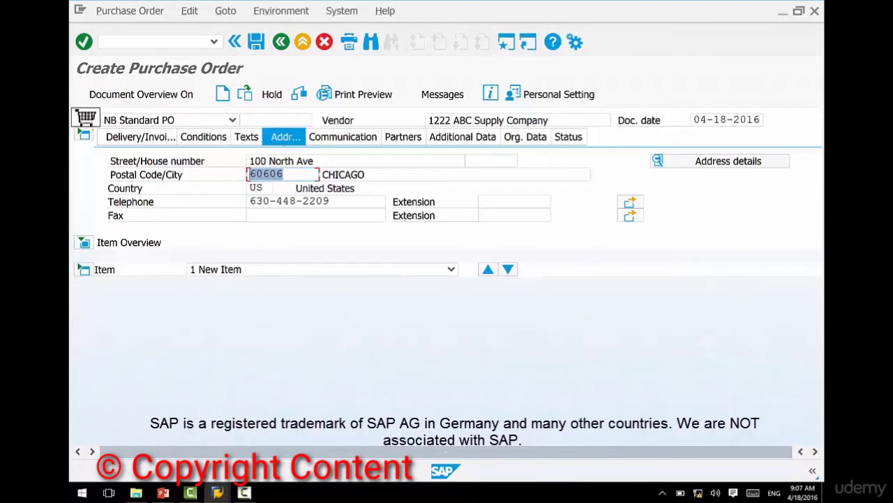
Expand the item overview and collapse the header section of the purchase order
click(83, 134)
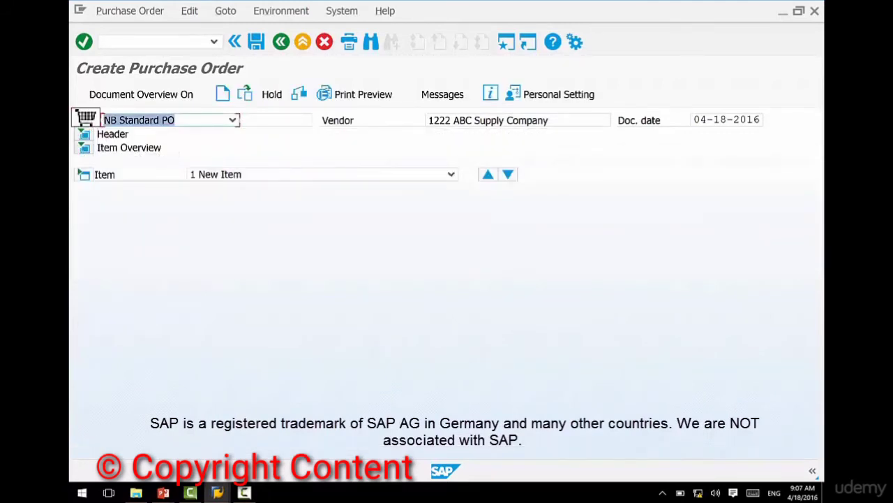
key(ctrl+F2)
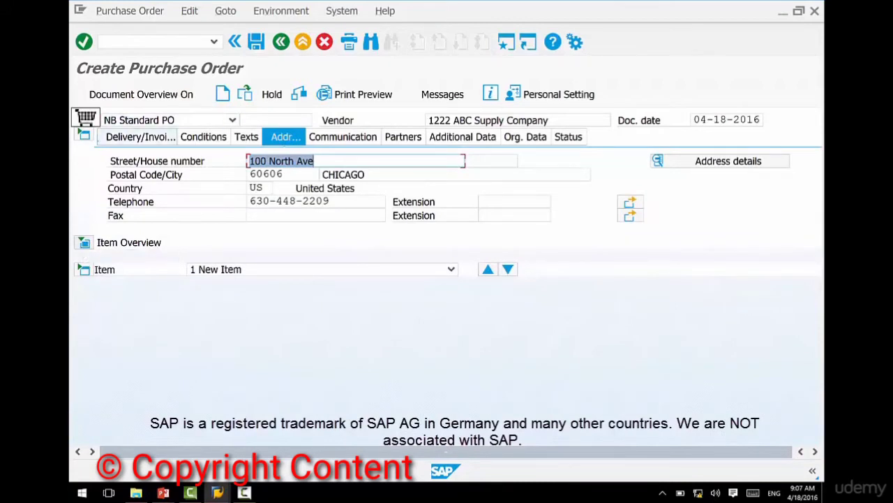
click(84, 242)
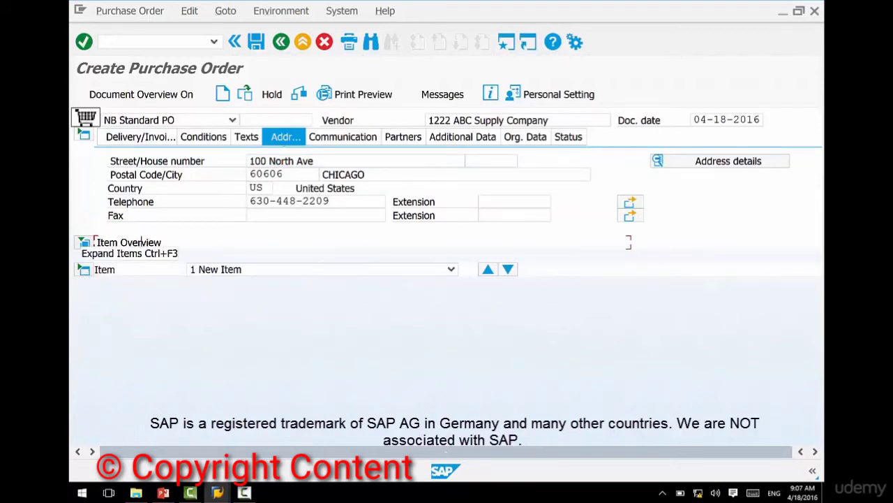
click(84, 242)
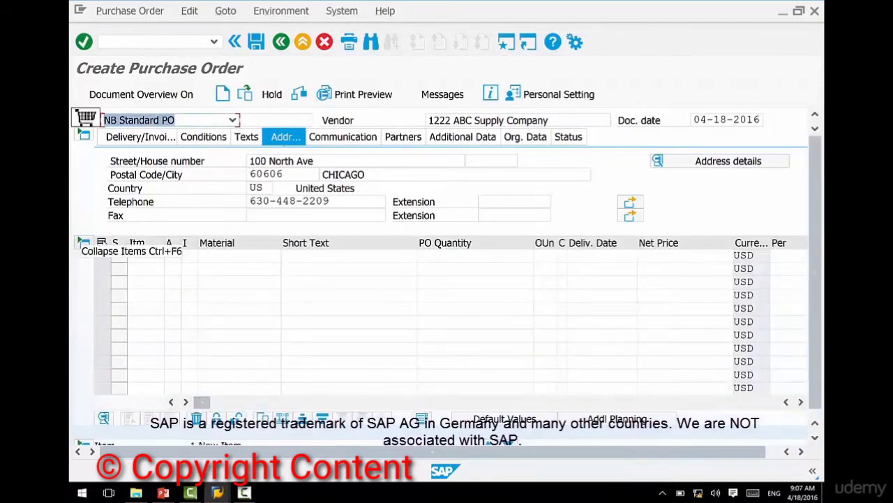
click(84, 135)
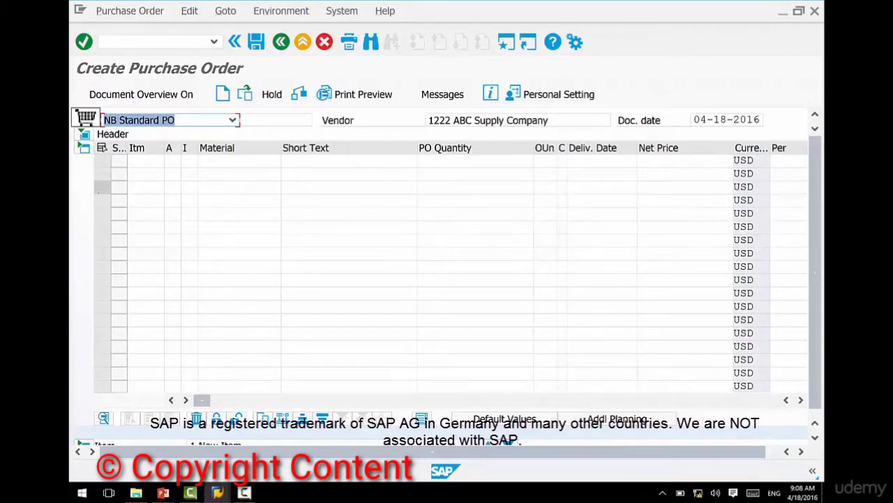
Search for the first item's material by the description *flour*
click(260, 161)
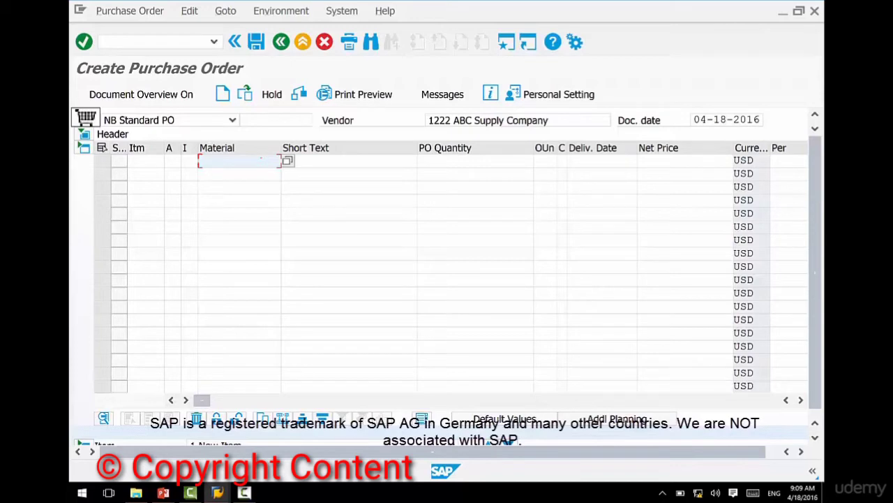
click(287, 161)
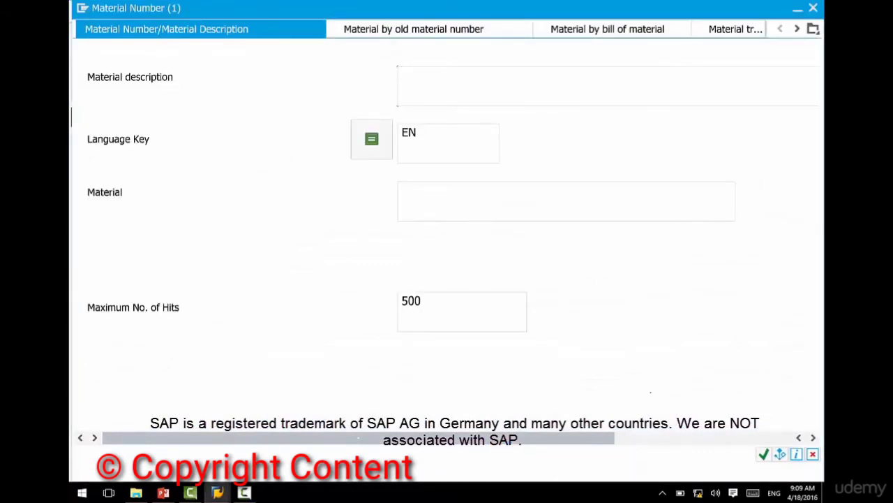
text(*f)
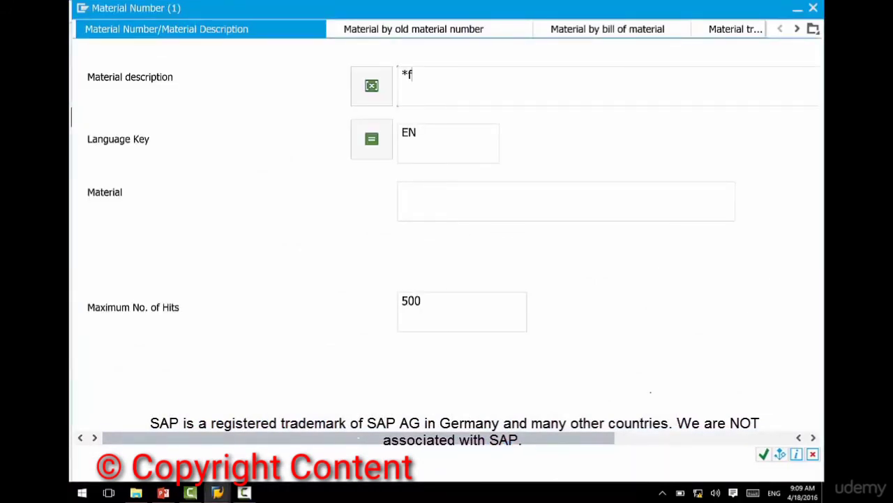
text(lour*)
click(763, 454)
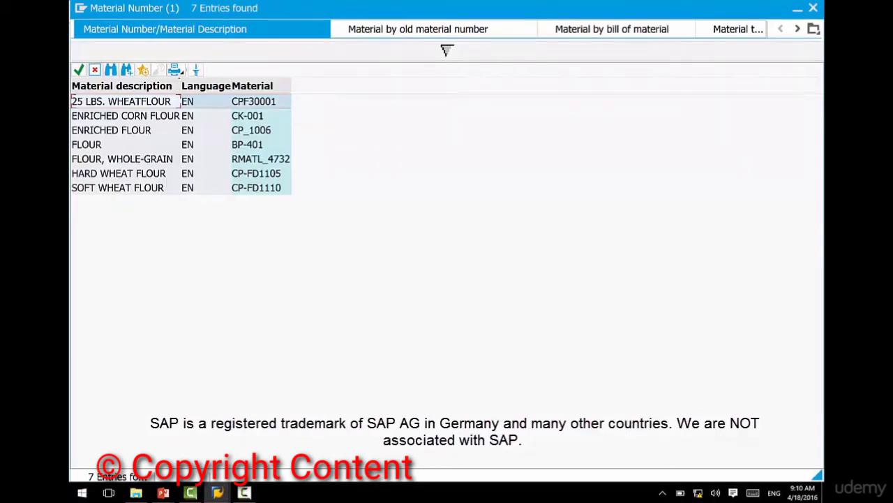
Choose the material FLOUR (BP-401) from the results and confirm it as the first order item
key(Down)
key(Down)
key(Down)
key(Down)
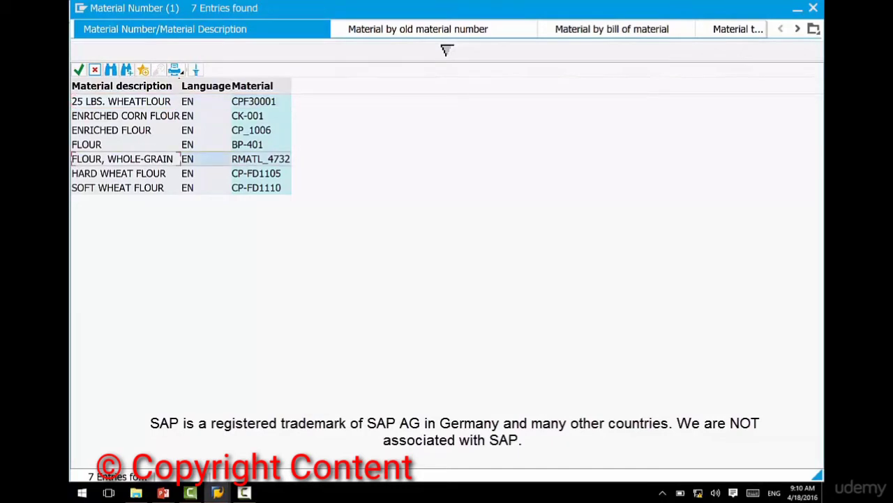
key(Down)
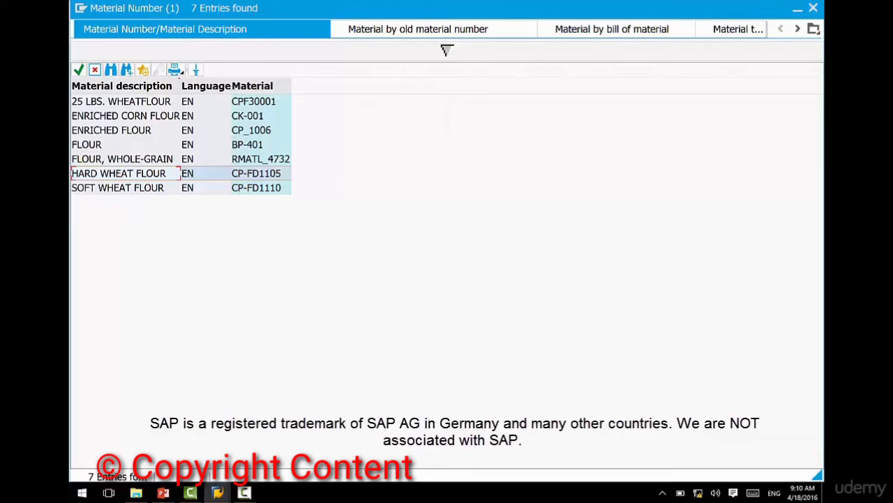
key(Up)
key(Up)
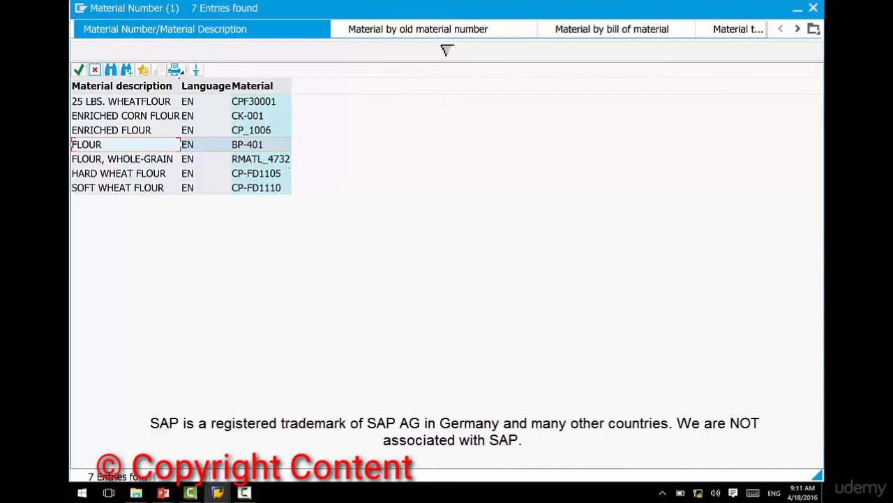
key(Return)
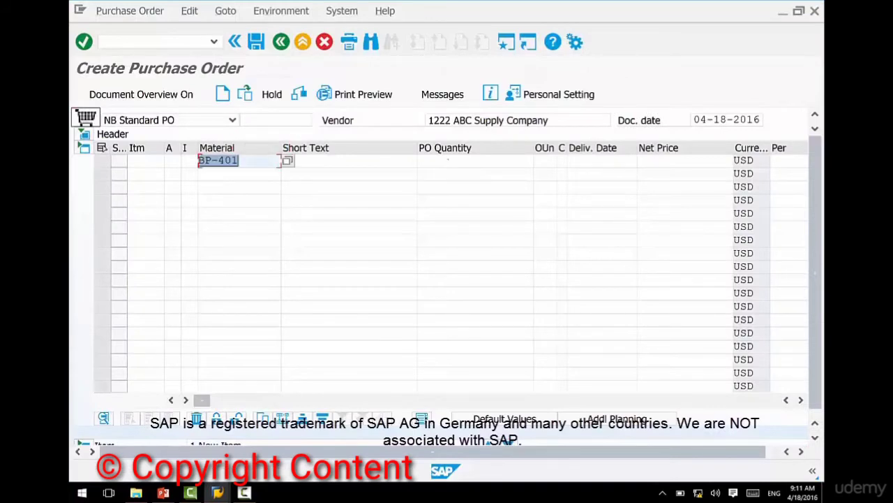
click(84, 43)
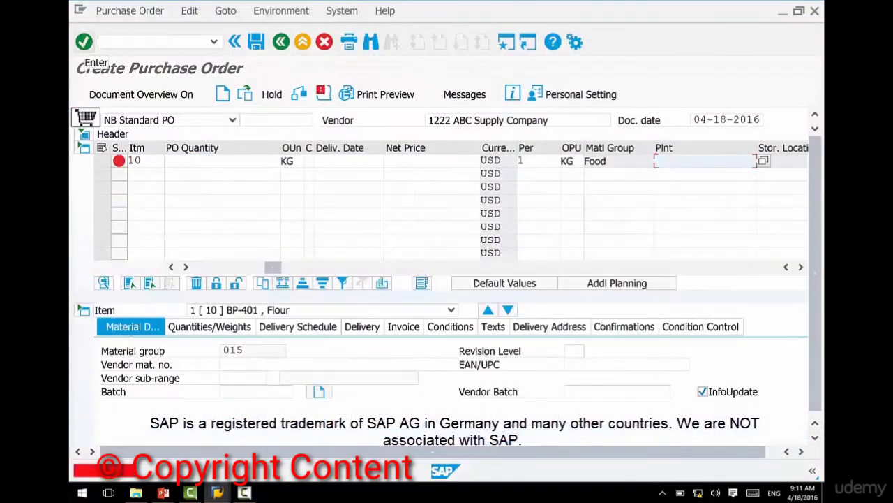
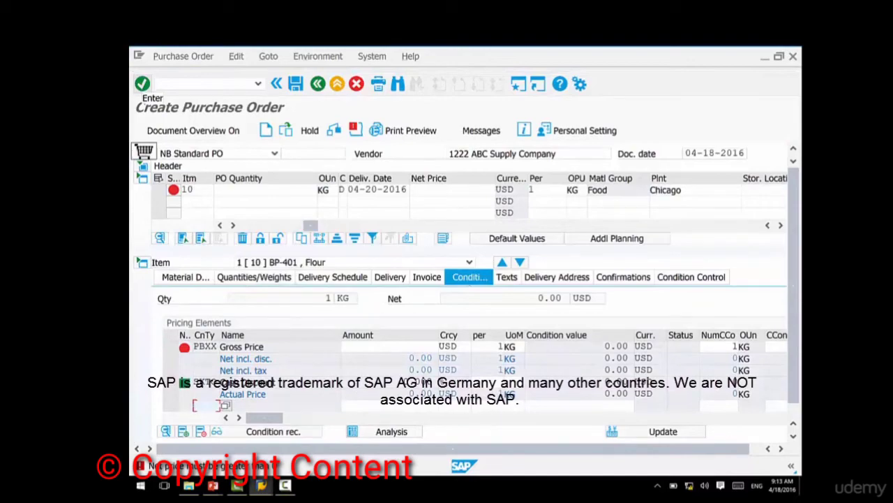
Set the flour item's PBXX gross price to 4 USD per KG in its pricing conditions and confirm it
click(142, 83)
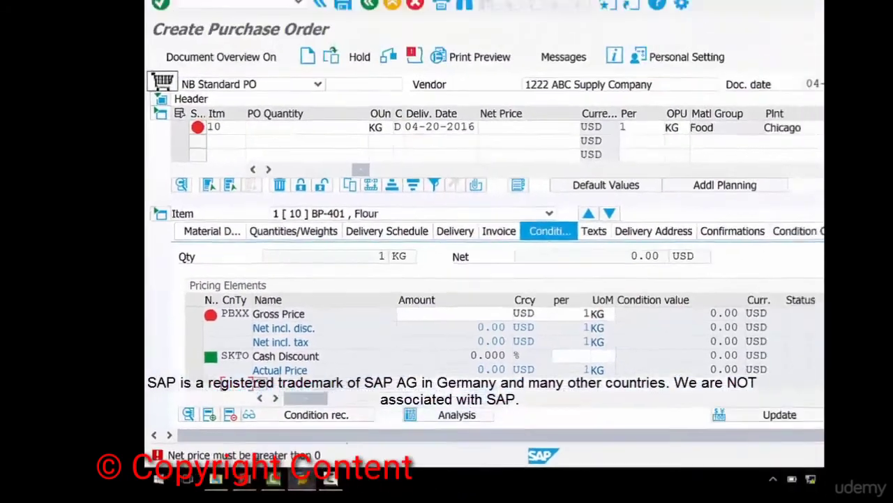
click(391, 345)
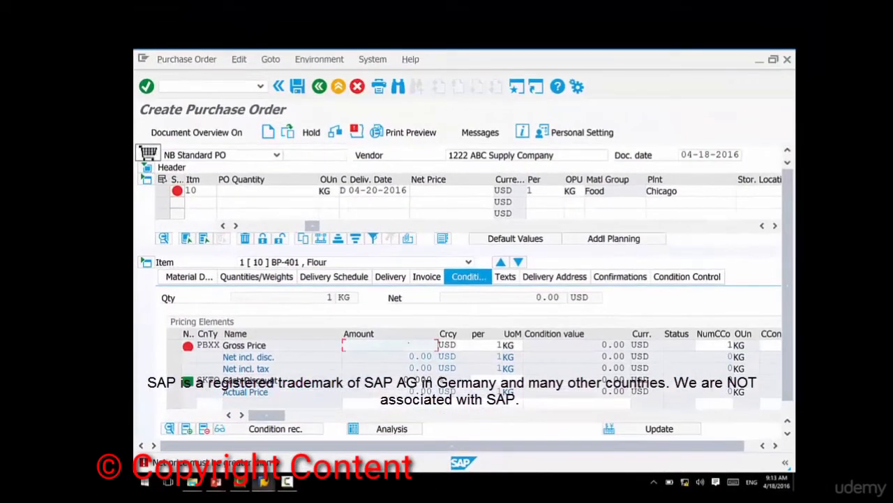
text(4)
click(147, 86)
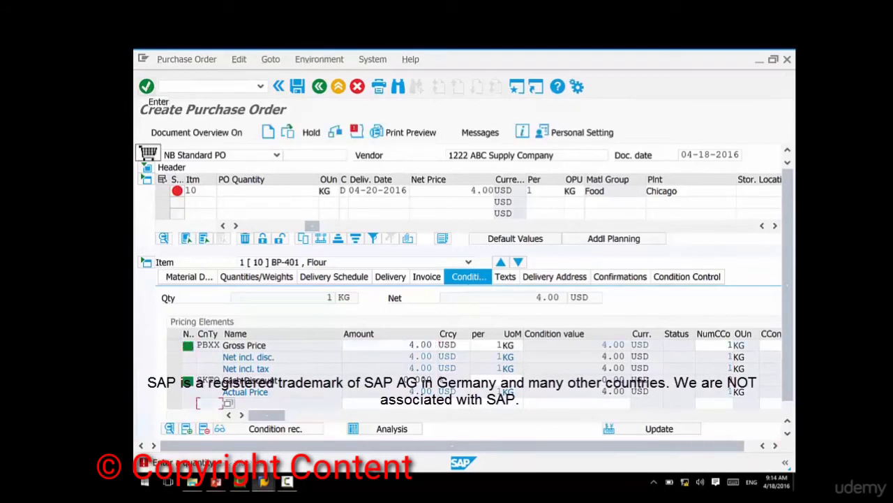
Set the flour item's order quantity to 100 KG and confirm it
click(265, 190)
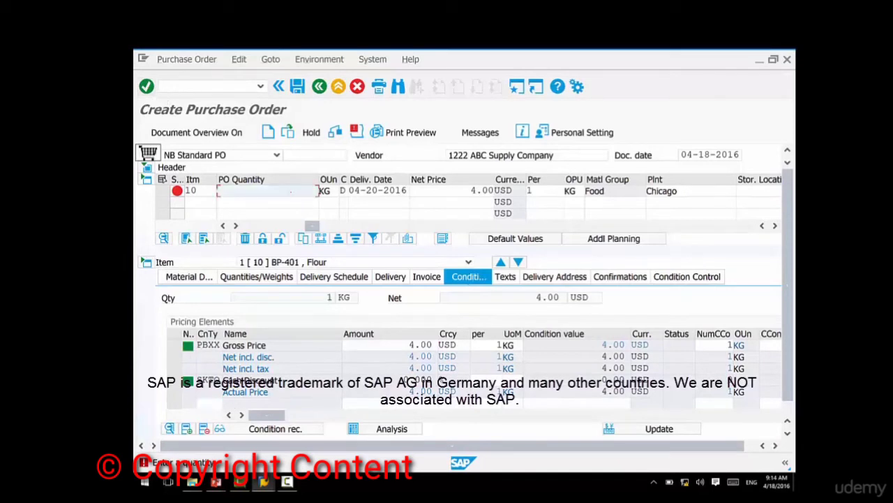
text(100)
key(Return)
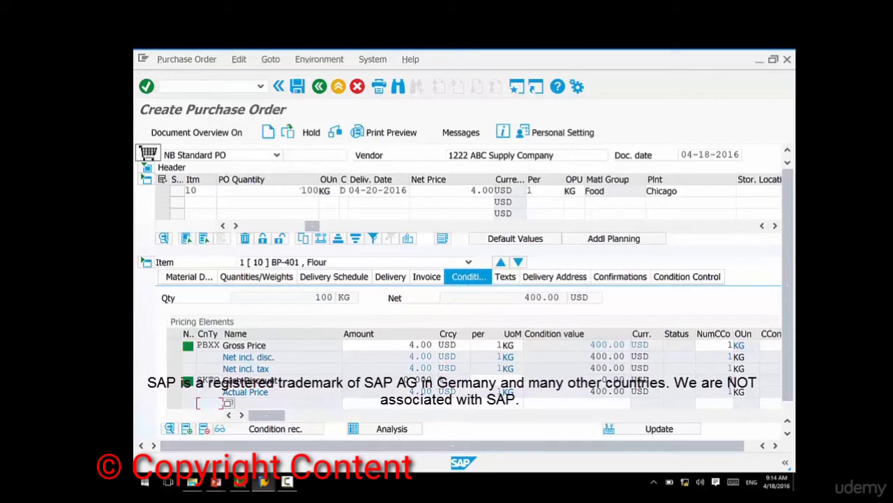
Review the flour item's material, short text and order quantity in the item overview
drag(312, 225, 249, 224)
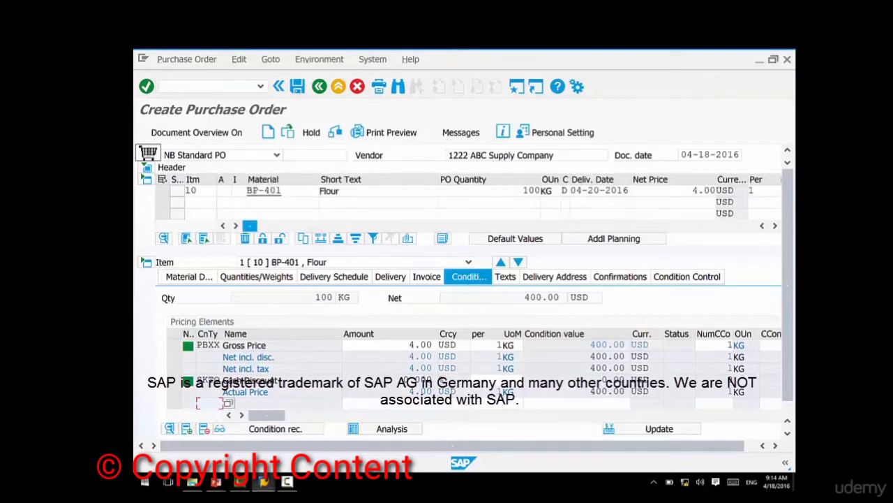
click(329, 190)
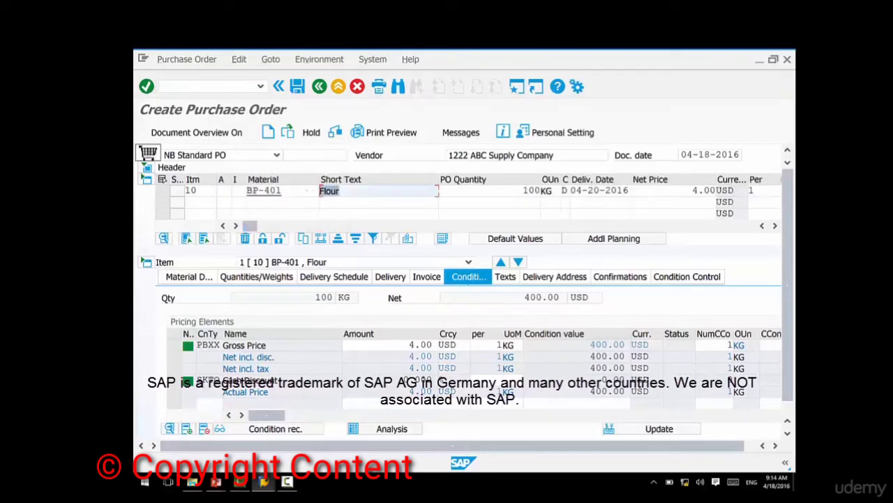
click(532, 191)
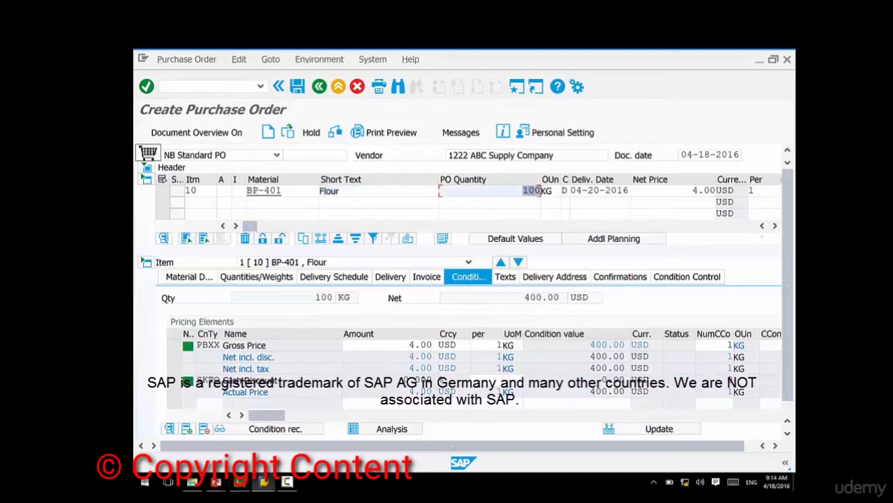
Clear the flour item's order quantity in the item overview and confirm the item without a quantity
click(420, 344)
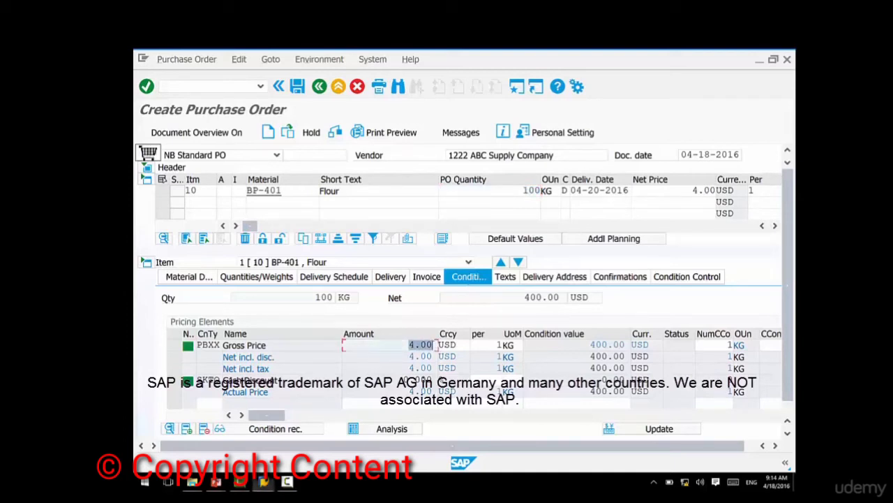
click(532, 190)
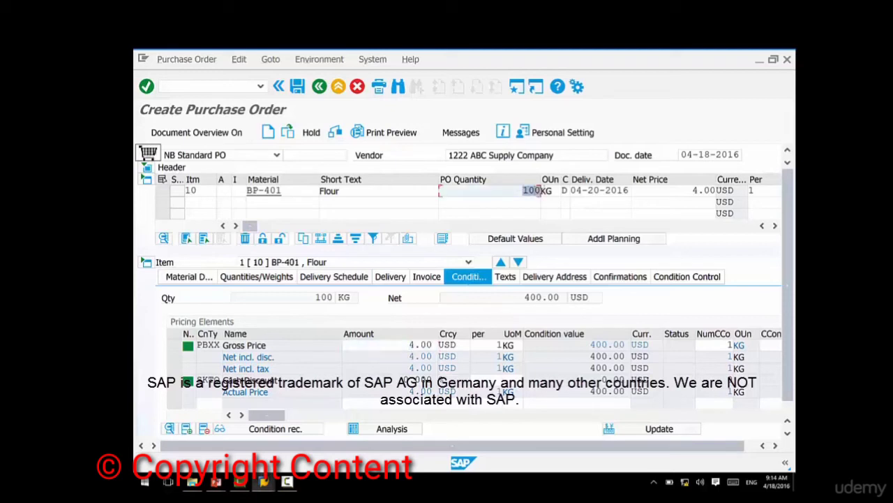
key(Delete)
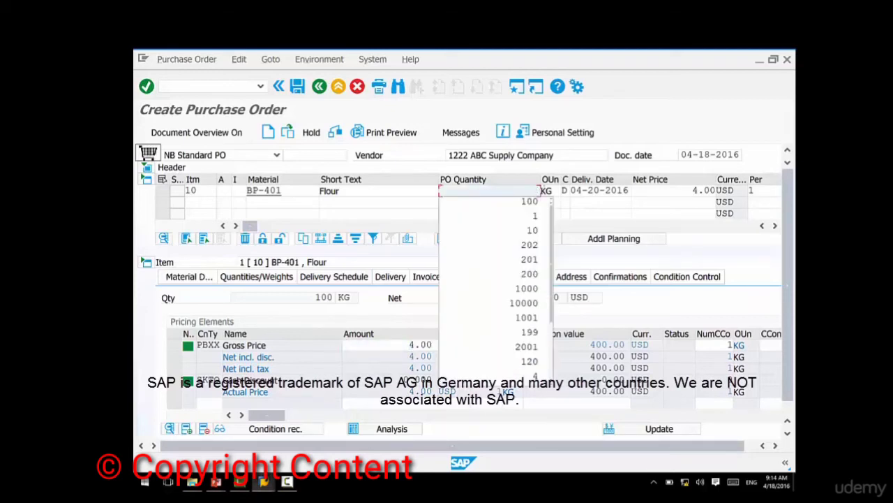
key(Return)
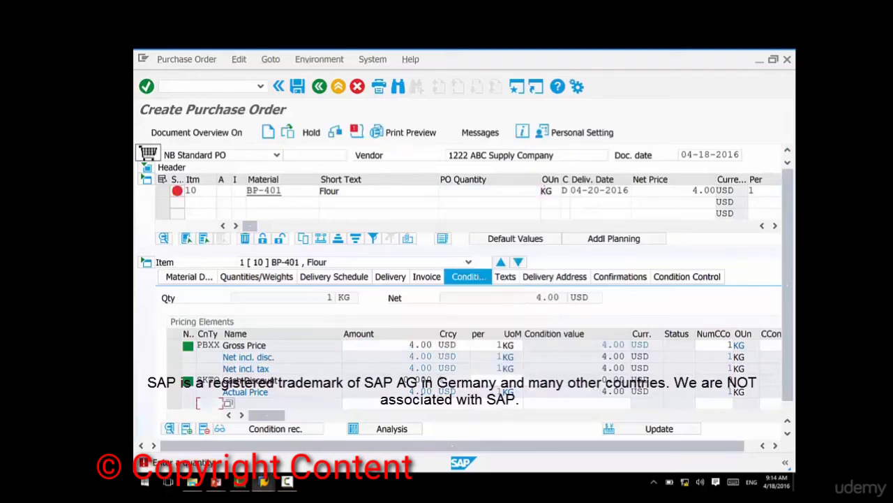
Display the purchase order's messages, close them, and set the flour item's order quantity to 100 KG
mouse_move(215, 481)
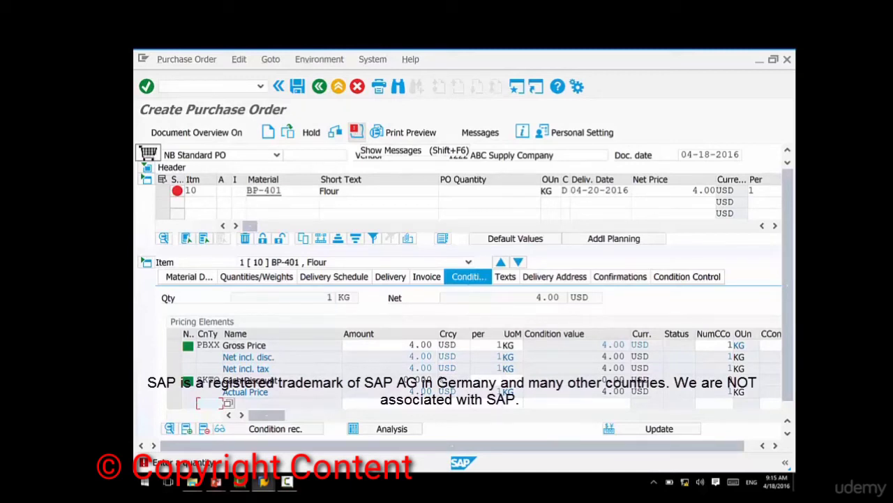
click(356, 131)
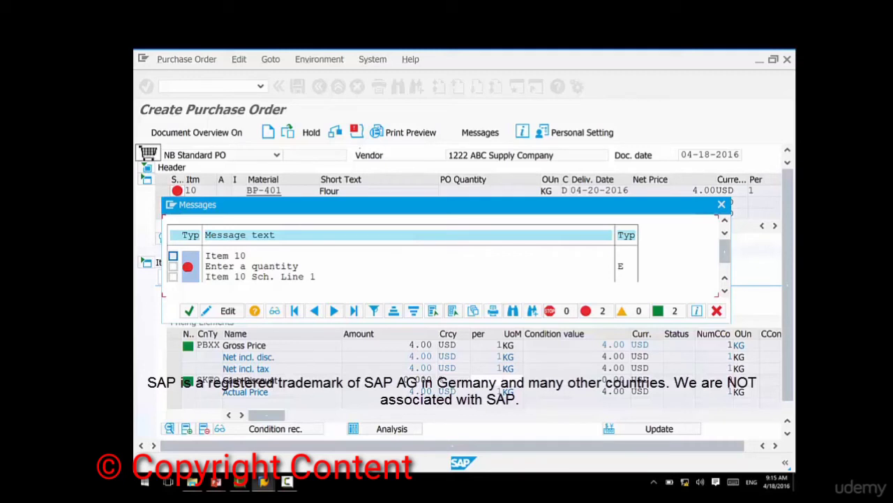
key(Return)
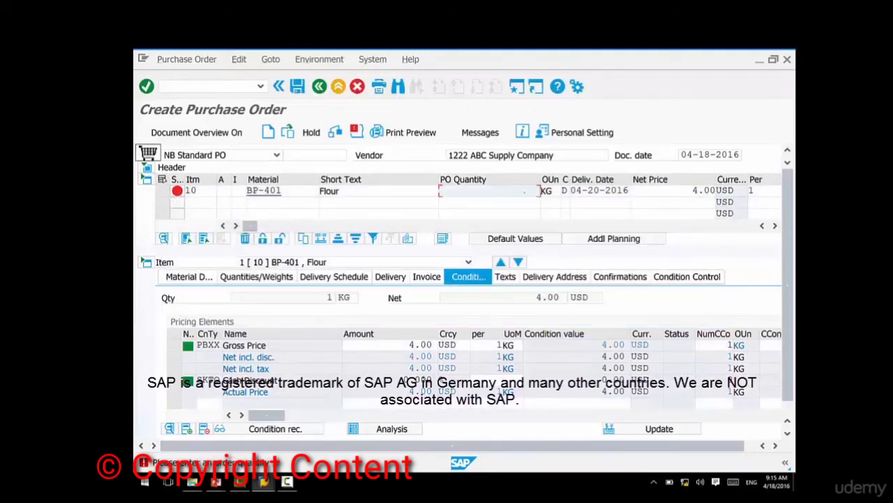
text(00)
key(Return)
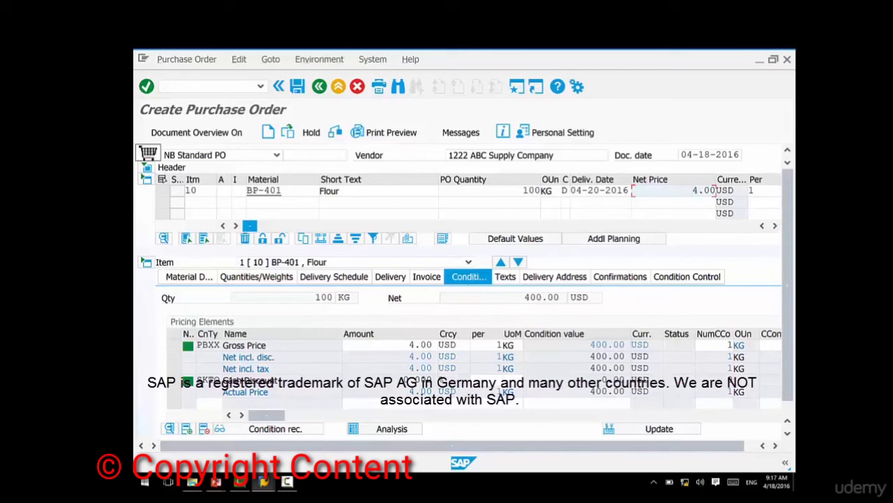
Check the flour item's plant in the item overview and save the standard purchase order
drag(249, 225, 343, 226)
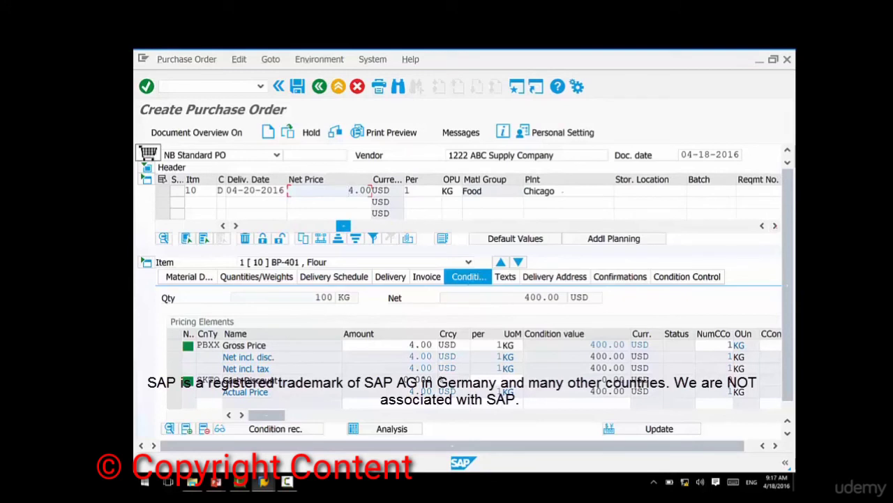
click(564, 191)
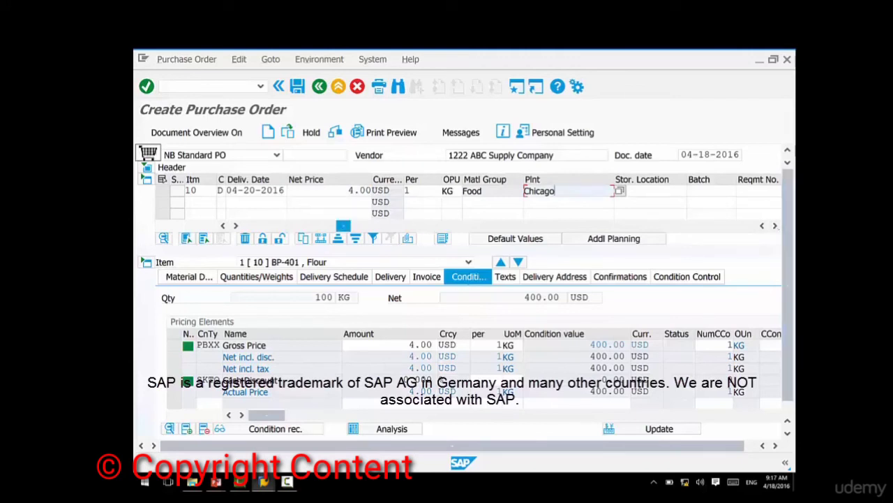
scroll(468, 196, right, 1)
scroll(468, 195, left, 5)
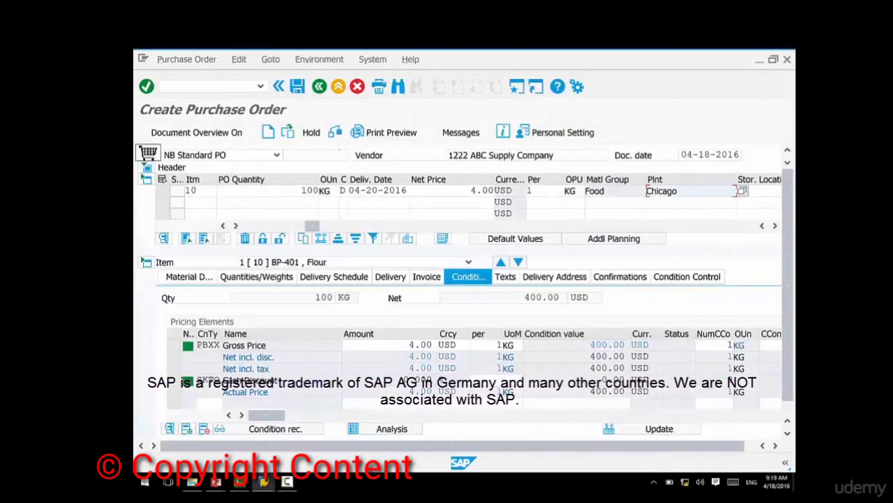
key(ctrl+s)
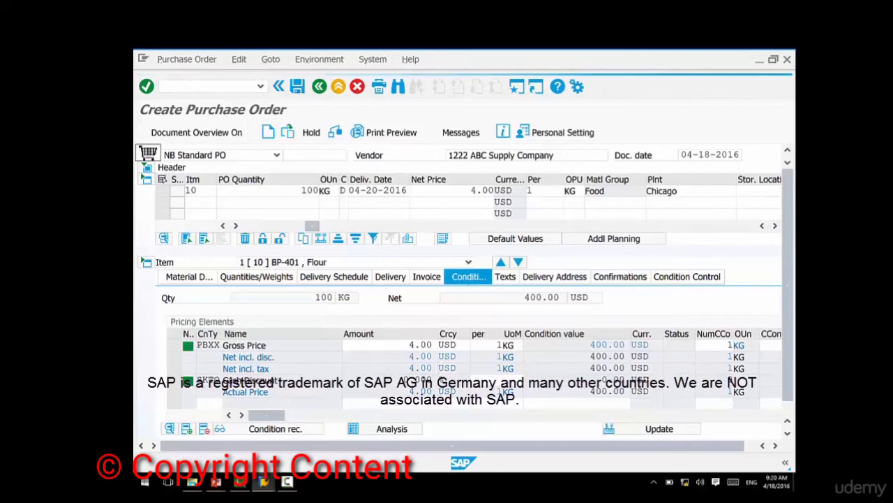
click(298, 86)
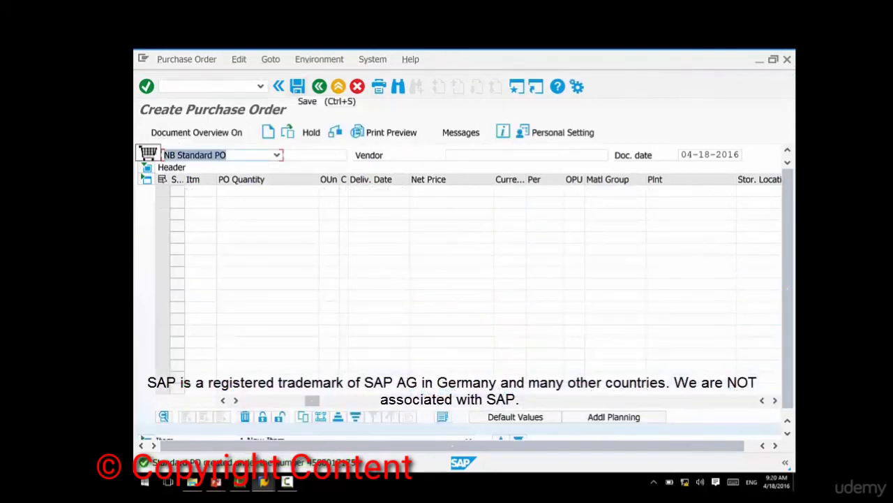